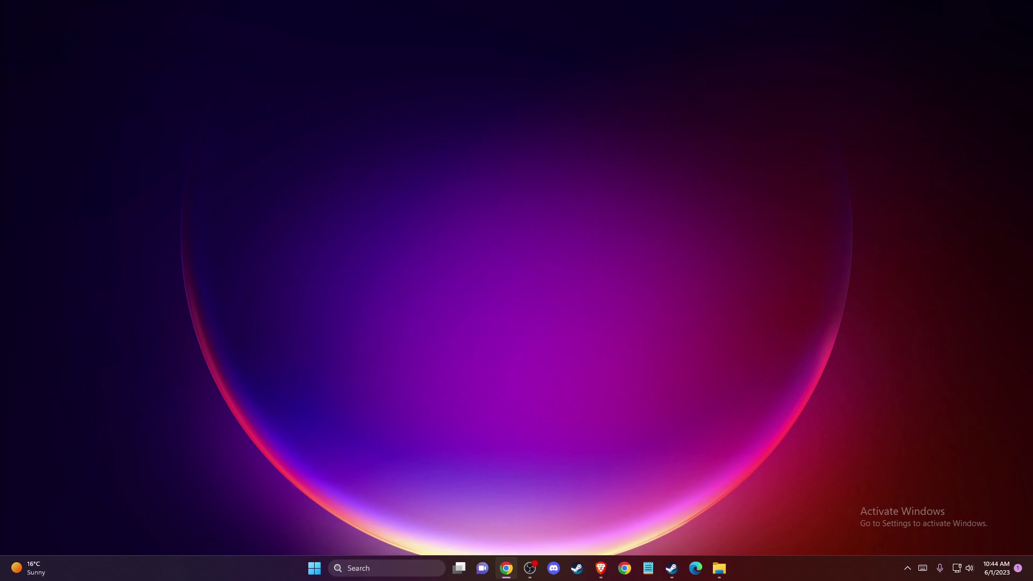
# Launch Task Manager from Start search, reposition its window, then close it
pyautogui.press('super')
pyautogui.write('TAS')
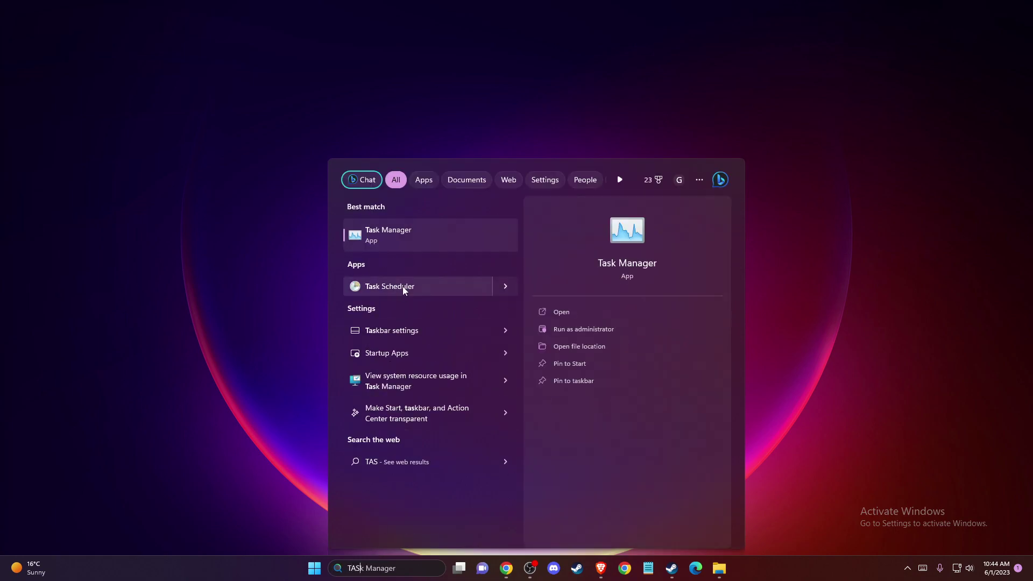
pyautogui.click(392, 235)
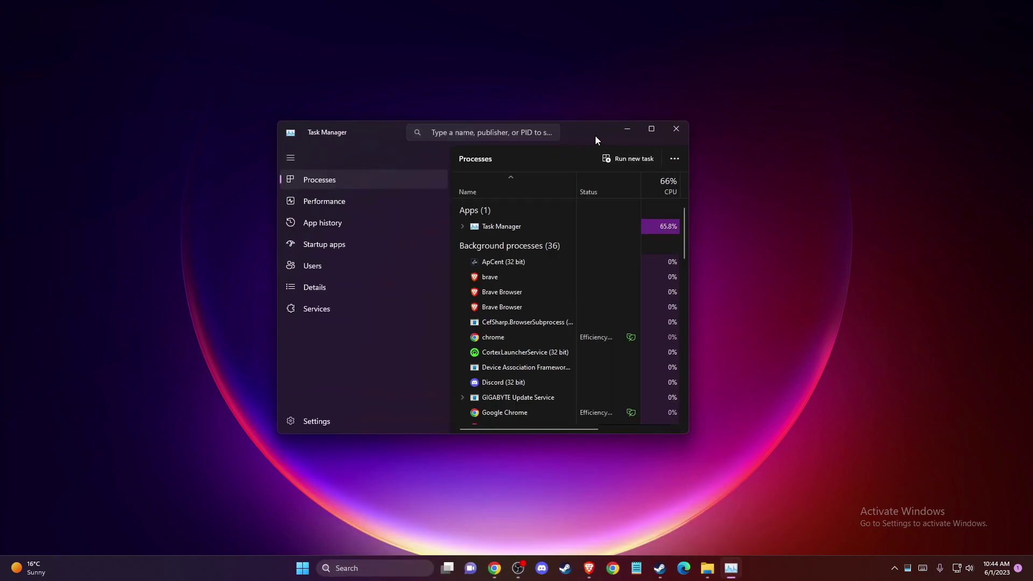
pyautogui.moveTo(595, 135); pyautogui.dragTo(697, 121)
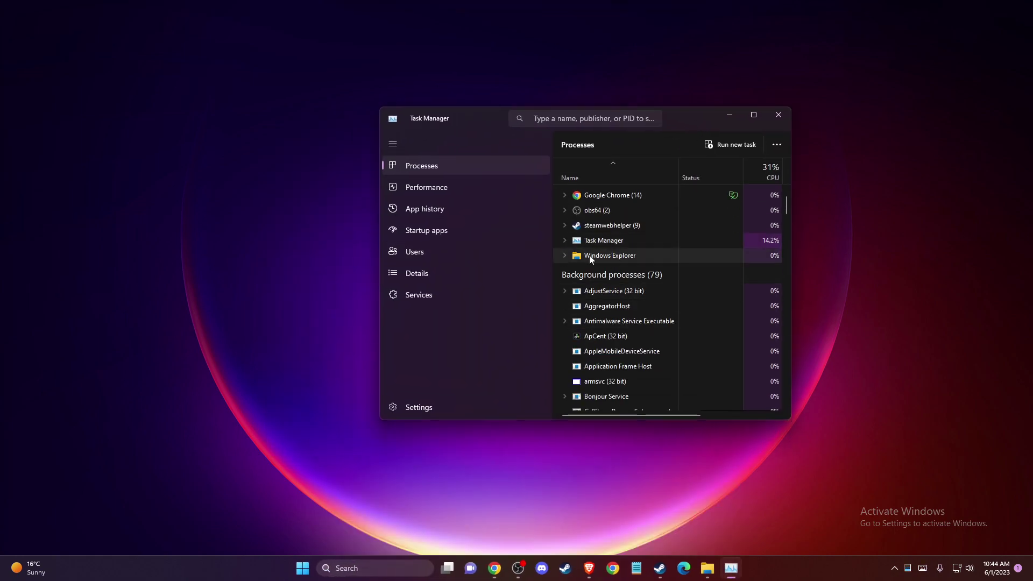
pyautogui.scroll(-1, 619, 258)
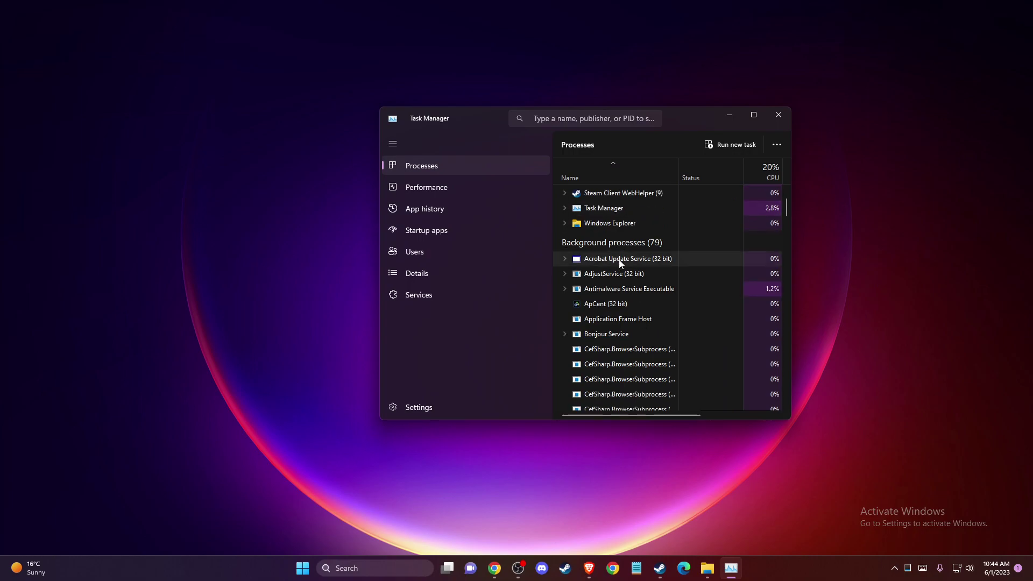
pyautogui.click(778, 115)
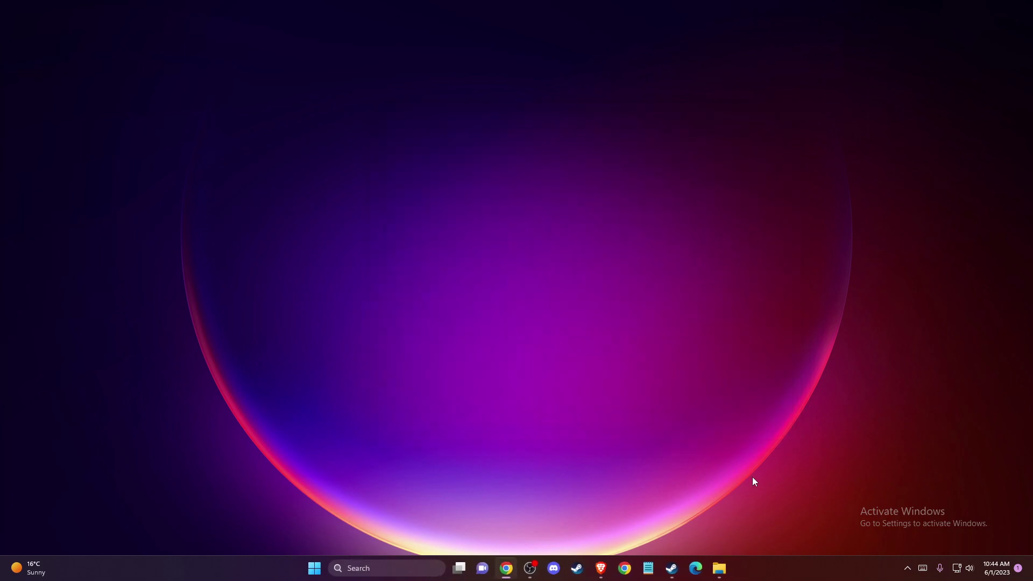
# Check the hidden tray apps, then bring up Brave on the Epic status page
pyautogui.click(909, 568)
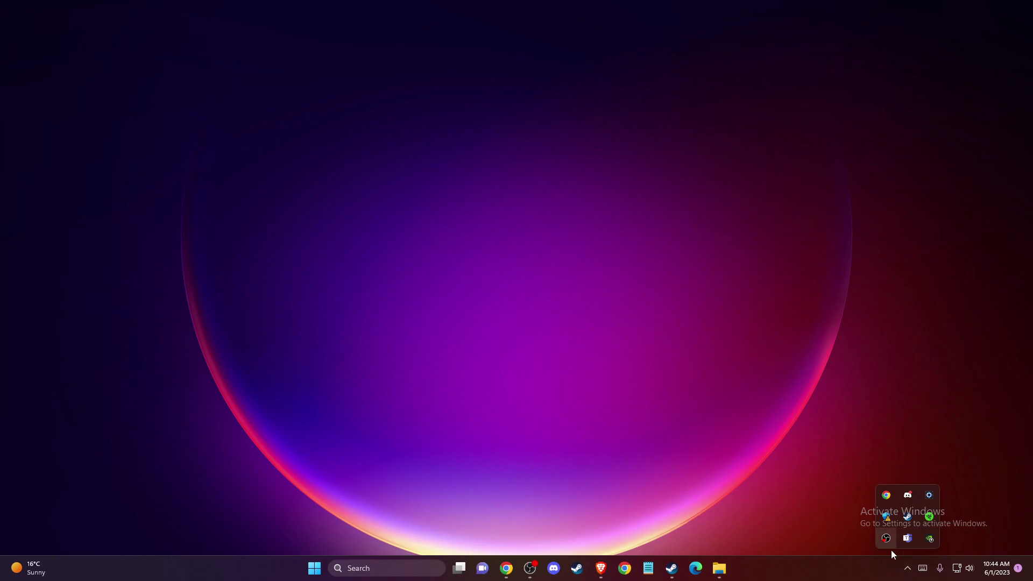
pyautogui.click(657, 393)
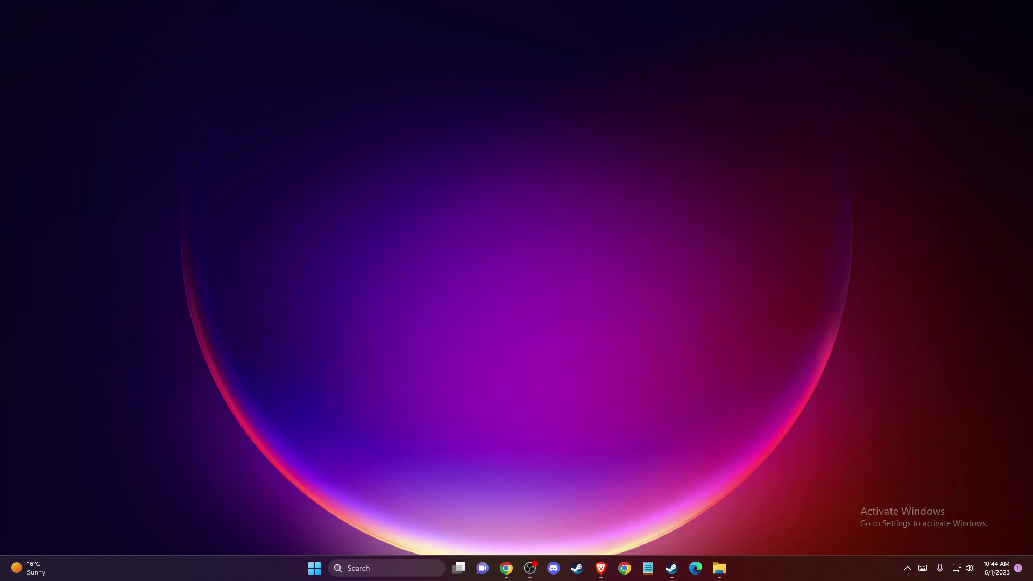
pyautogui.click(600, 567)
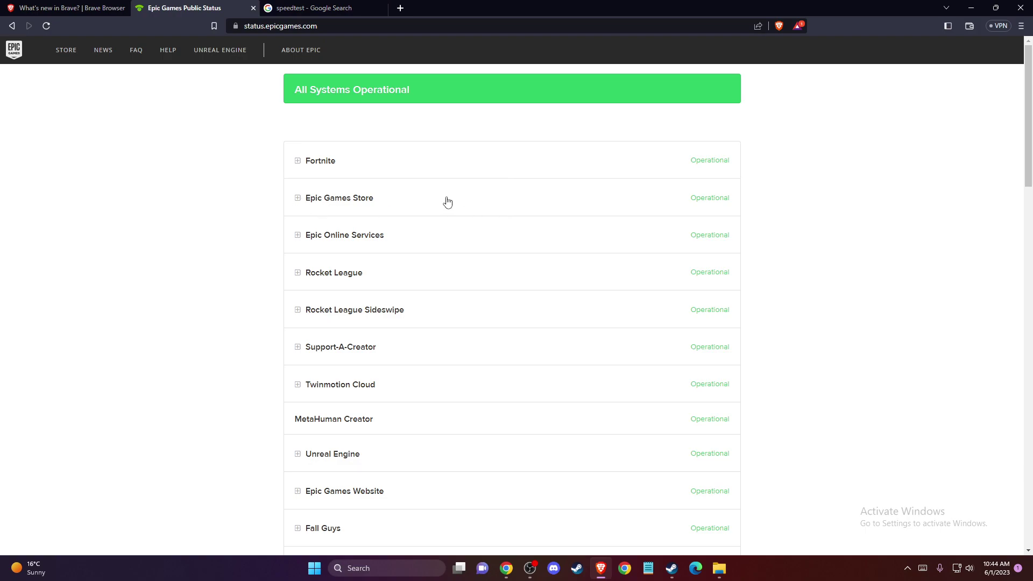
pyautogui.scroll(-1, 446, 198)
pyautogui.scroll(-5, 445, 198)
pyautogui.scroll(6, 445, 198)
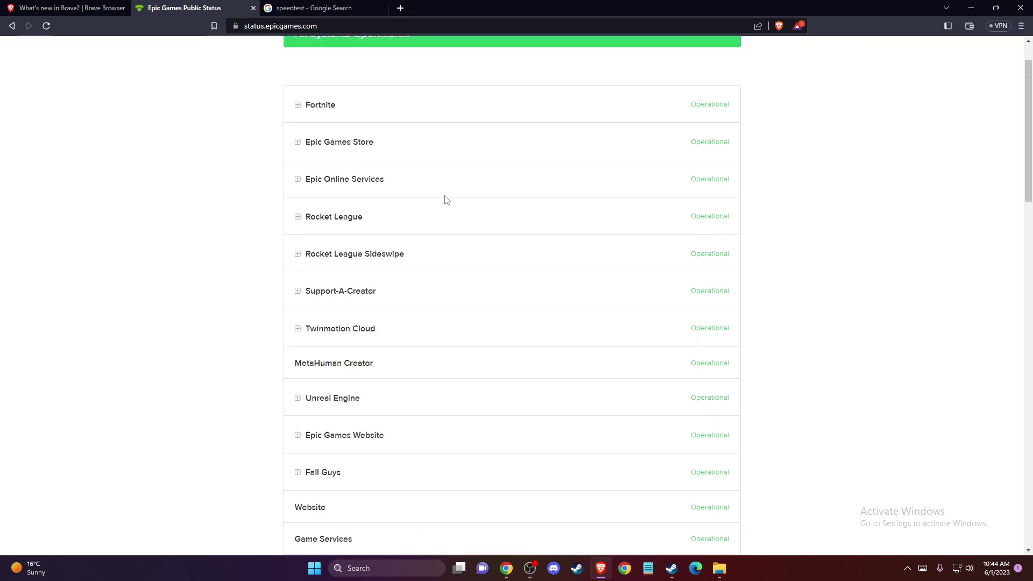
# Expand Fortnite's service statuses, then switch to the 'speedtest - Google Search' tab
pyautogui.click(298, 162)
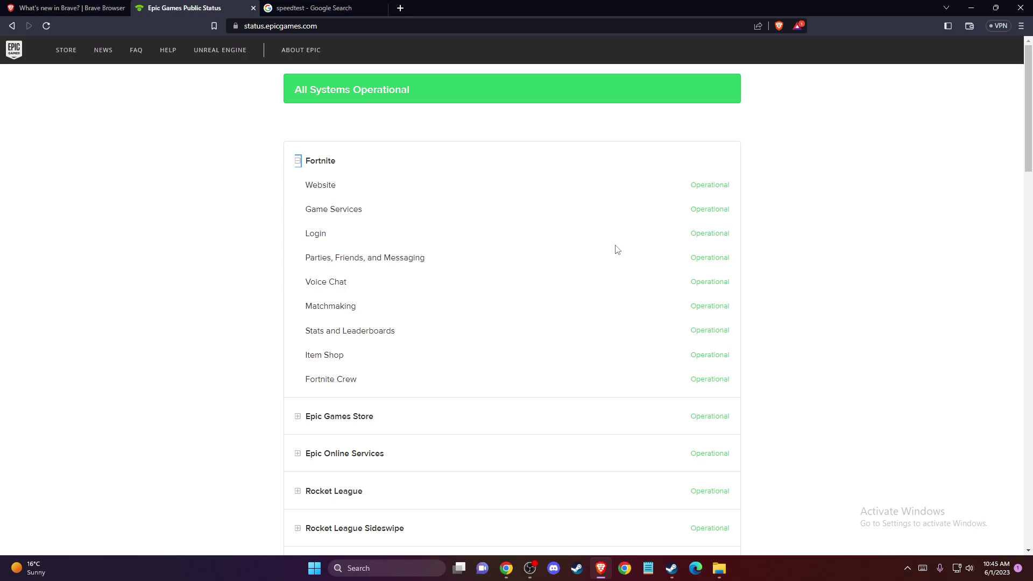
pyautogui.click(323, 8)
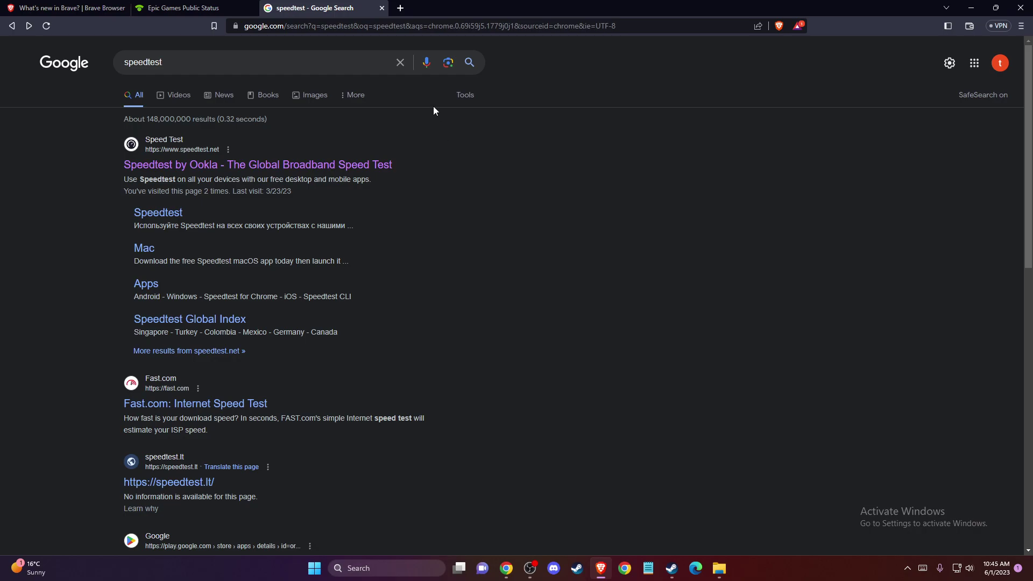
# Close the speedtest search tab, returning to the Epic Games status page
pyautogui.click(381, 9)
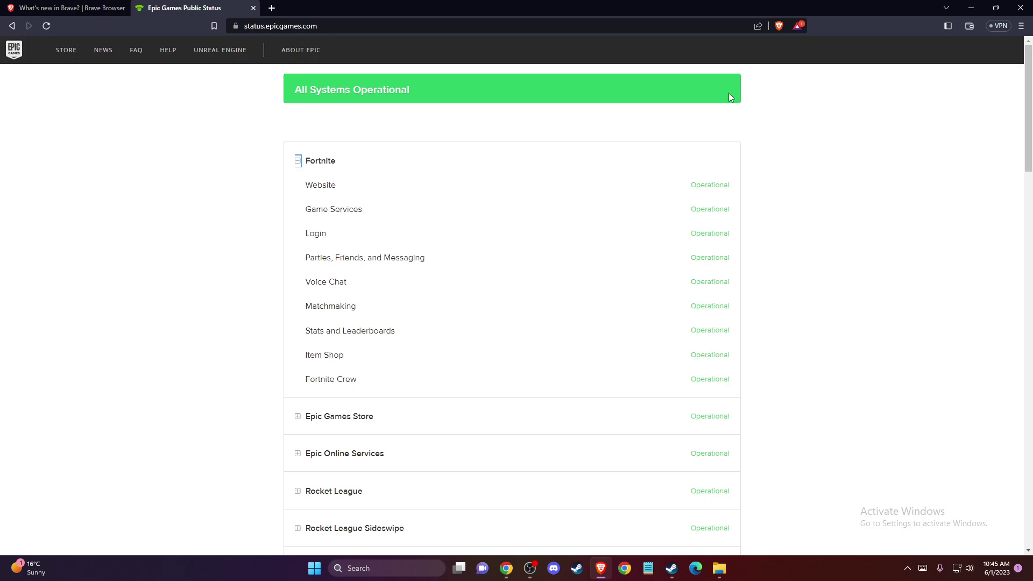
# Minimize Brave and search 'VP' to open the Network & internet VPN page
pyautogui.click(970, 7)
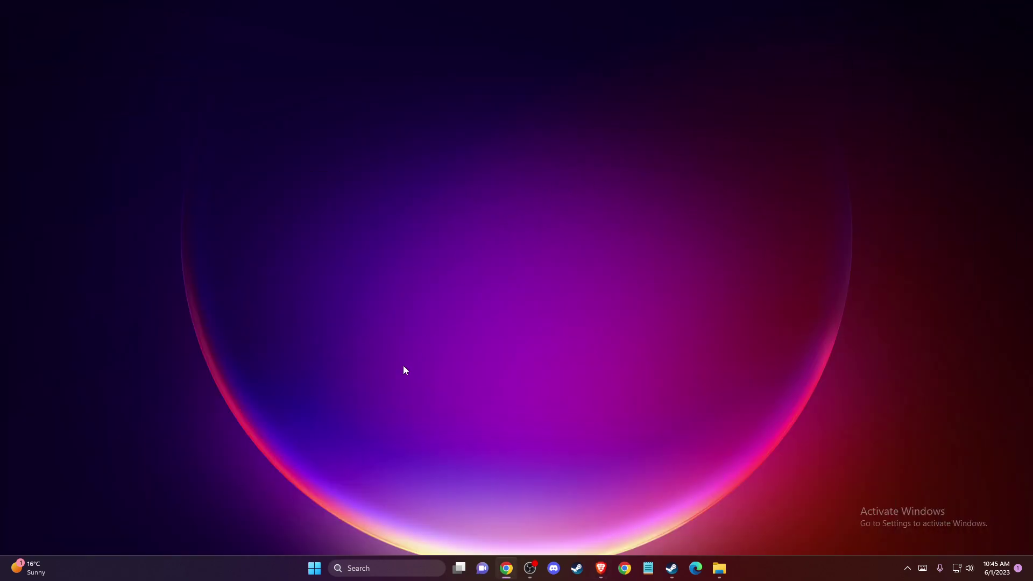
pyautogui.click(380, 568)
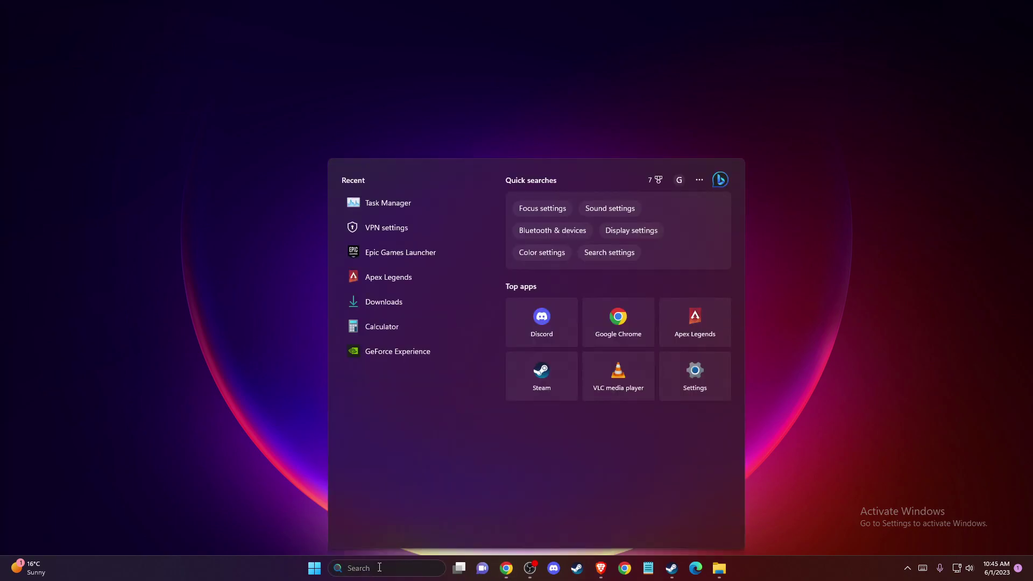
pyautogui.write('VPN')
pyautogui.press('Return')
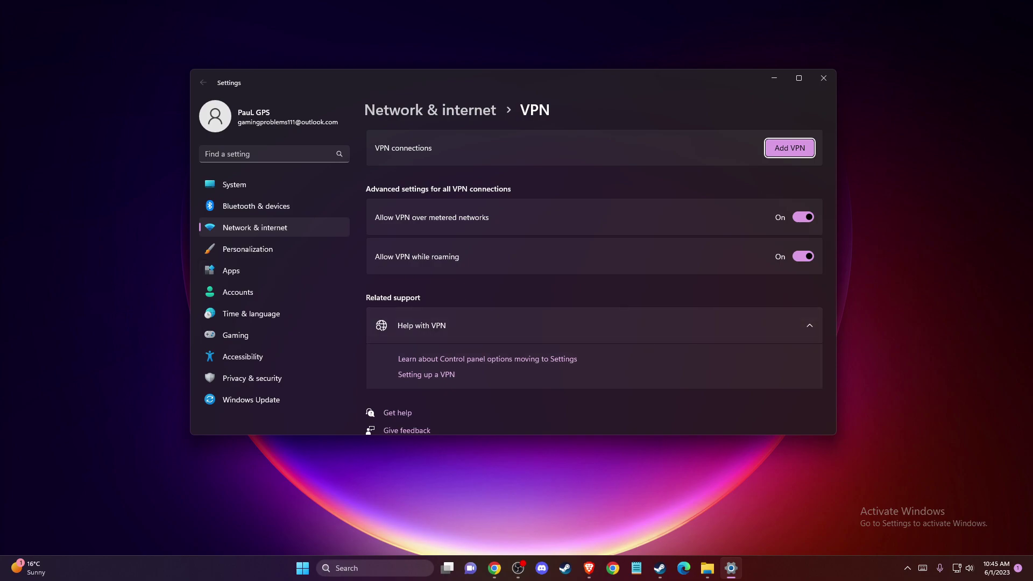
# Close the Settings window on the VPN page, leaving the empty desktop
pyautogui.click(824, 78)
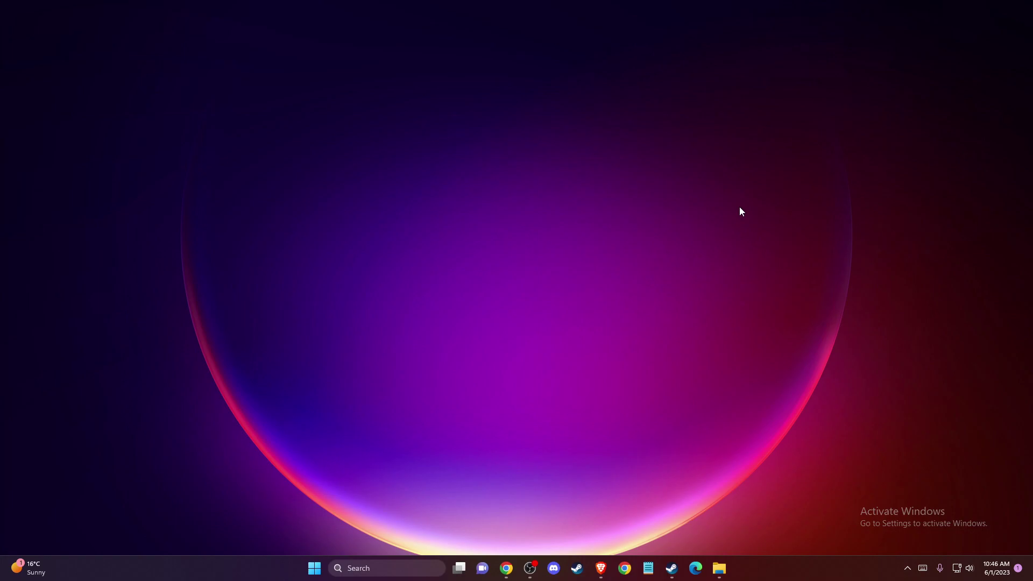